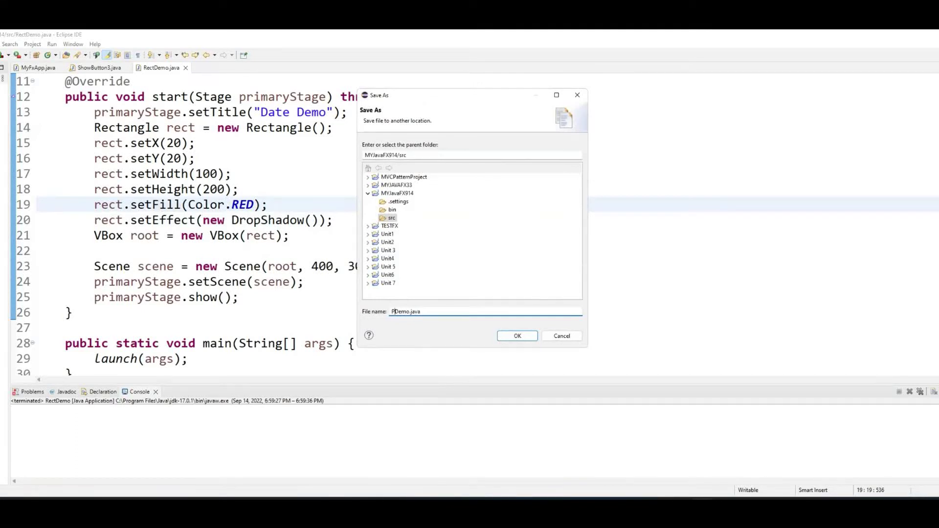
type("ly")
Step: Save the copy as PolyDemo.java, undo the stray line break, and rename the class PolyDemo
key("Return")
key("Return")
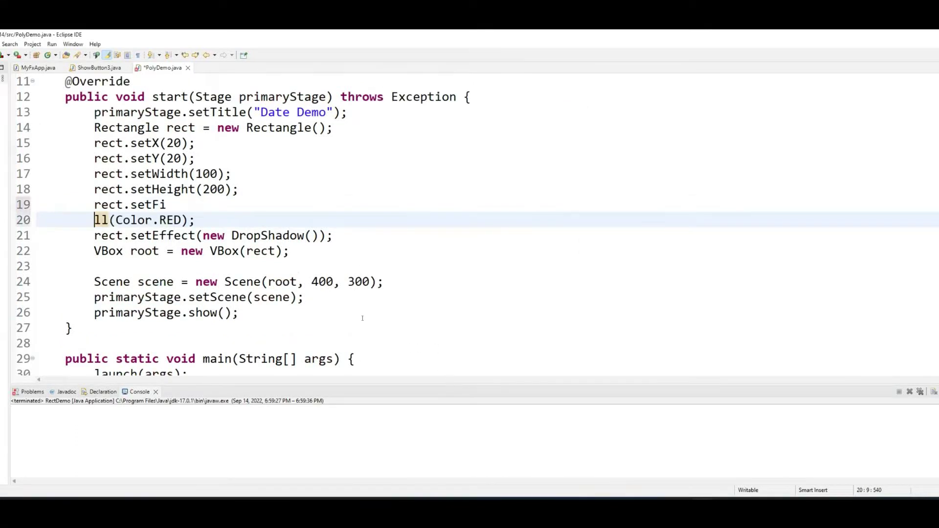
key("BackSpace")
key("ctrl+s")
scroll(199, 187, "up", 2)
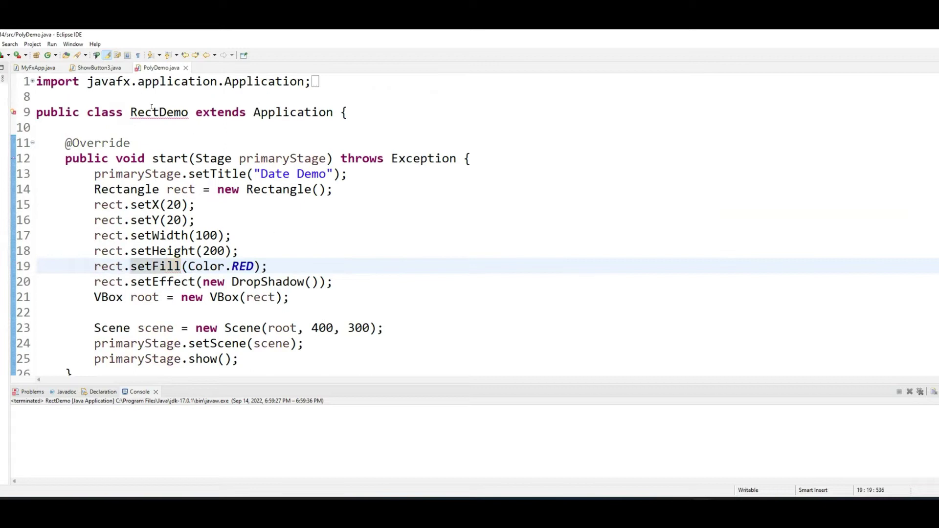
left_click(177, 157)
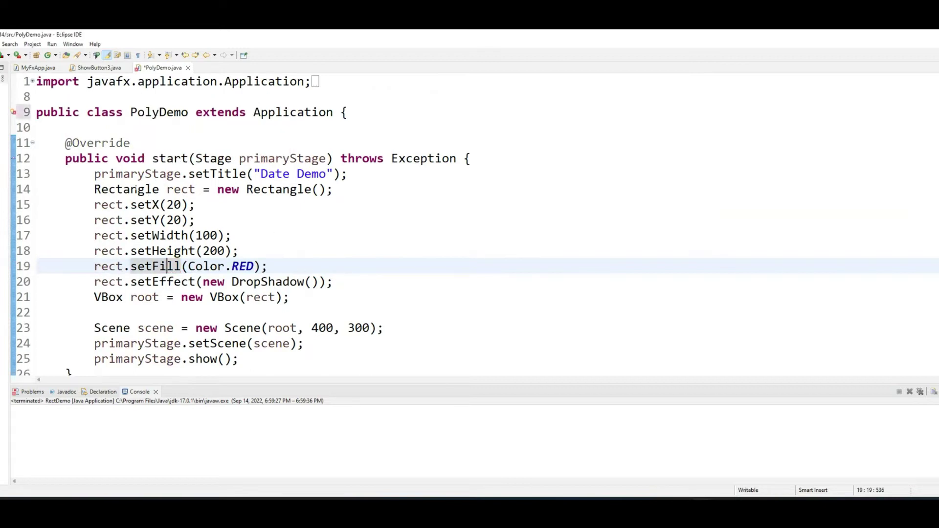
left_click(160, 190)
Step: Replace the Rectangle declaration with a Polygon named poly and import javafx.scene.shape.Polygon
left_click(315, 189)
left_click_drag(352, 192, 93, 189)
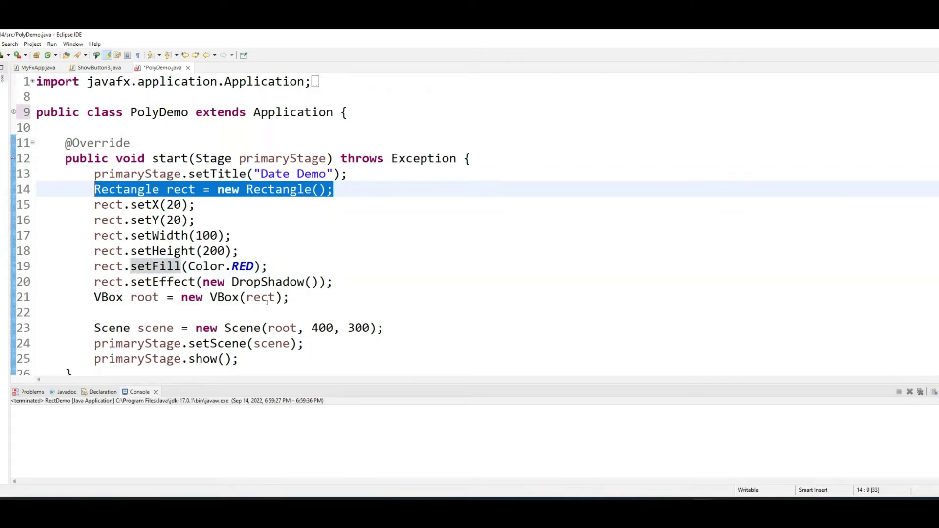
type("Polygon ")
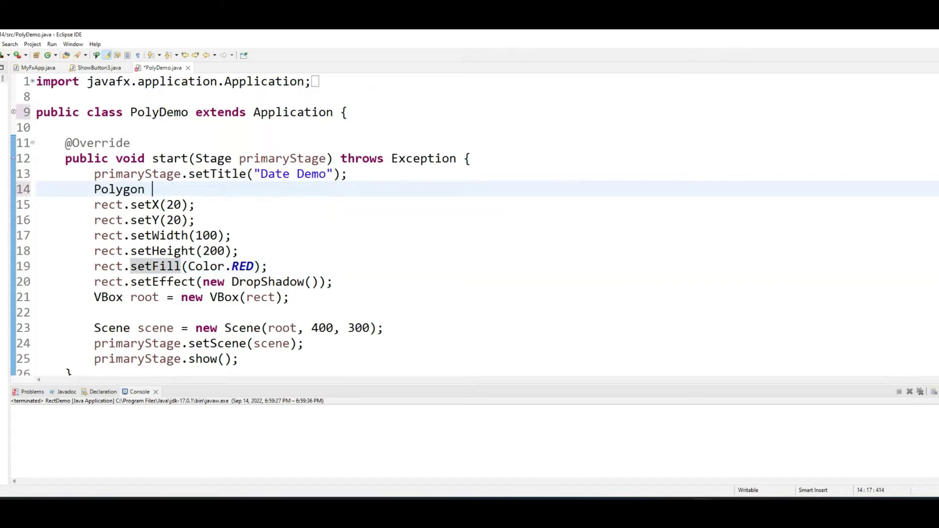
type("poly = new P")
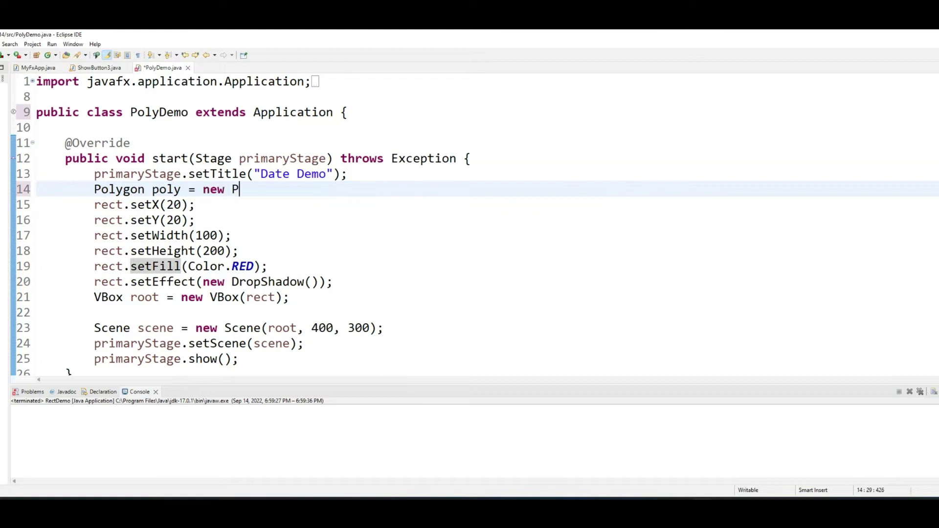
type("olygon")
type("();")
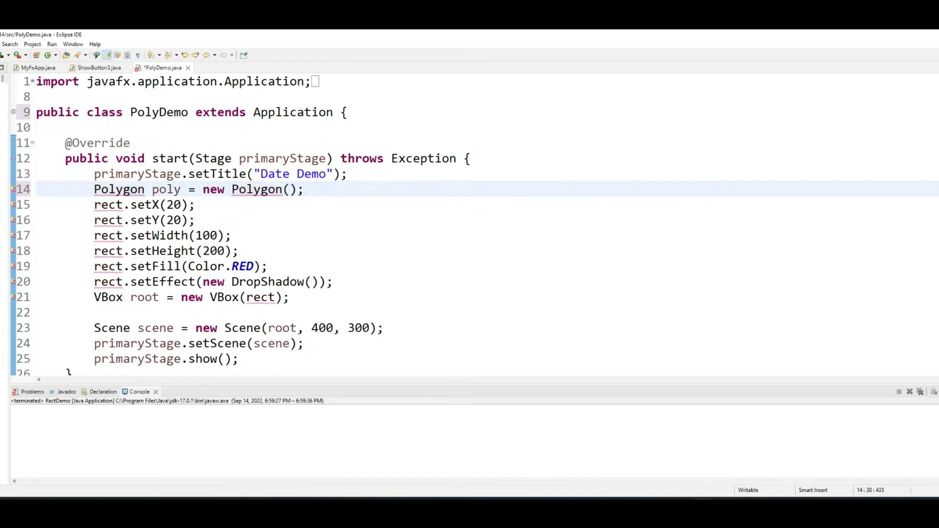
key("Return")
key("ctrl+shift+o")
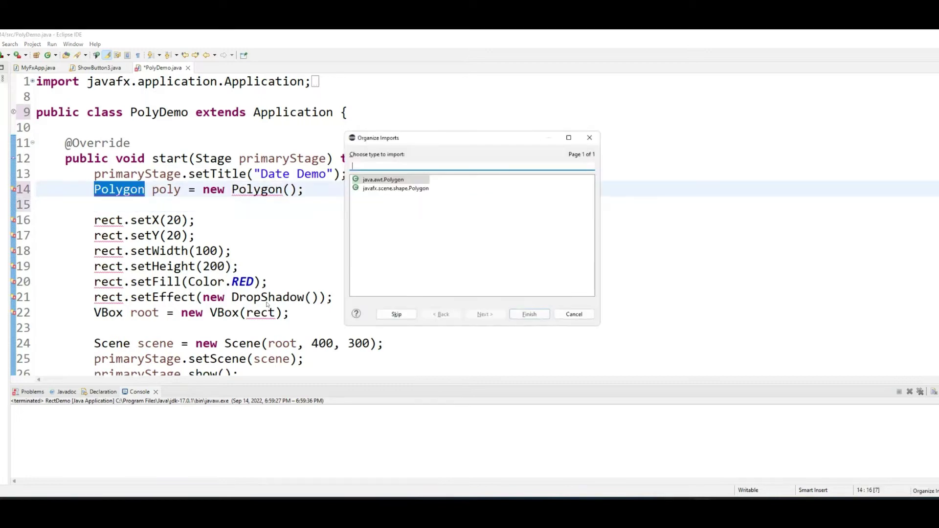
key("Down")
key("Return")
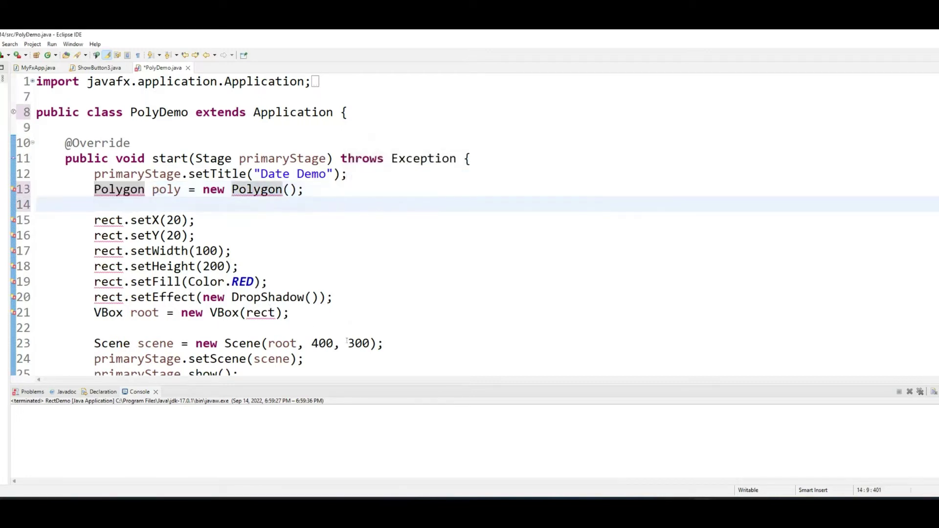
Step: Delete the rectangle's setX, setY, setWidth and setHeight lines and re-resolve the Polygon import
left_click_drag(93, 219, 294, 269)
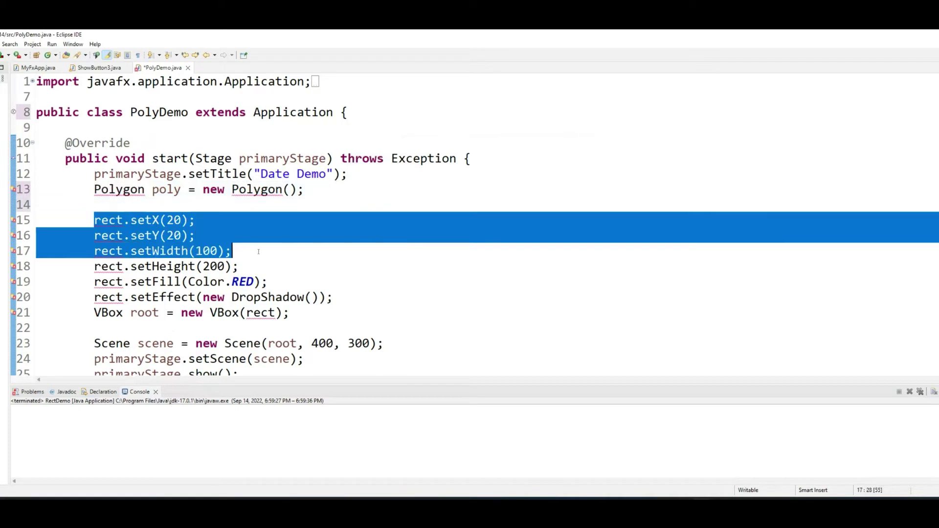
key("Delete")
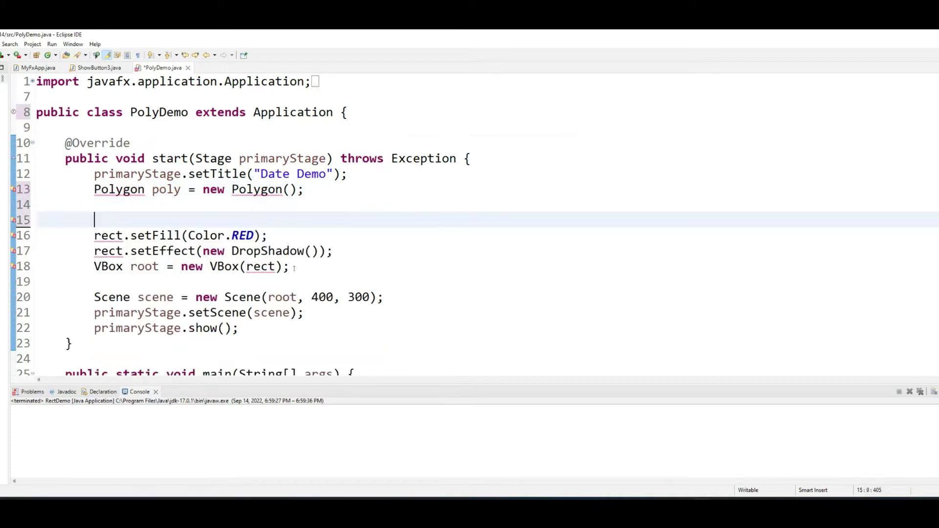
key("Up")
key("ctrl+shift+o")
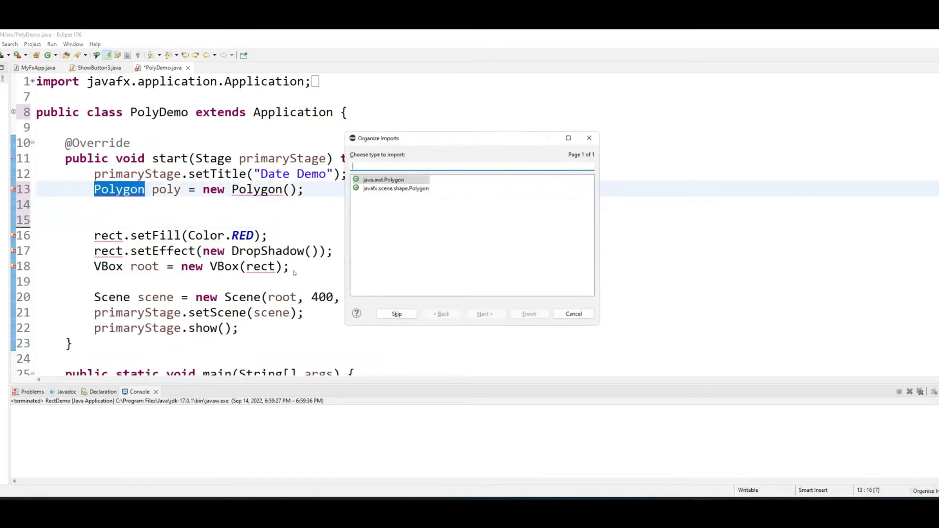
Step: Import the JavaFX Polygon and start a poly.getPoints().addAll call
double_click(399, 189)
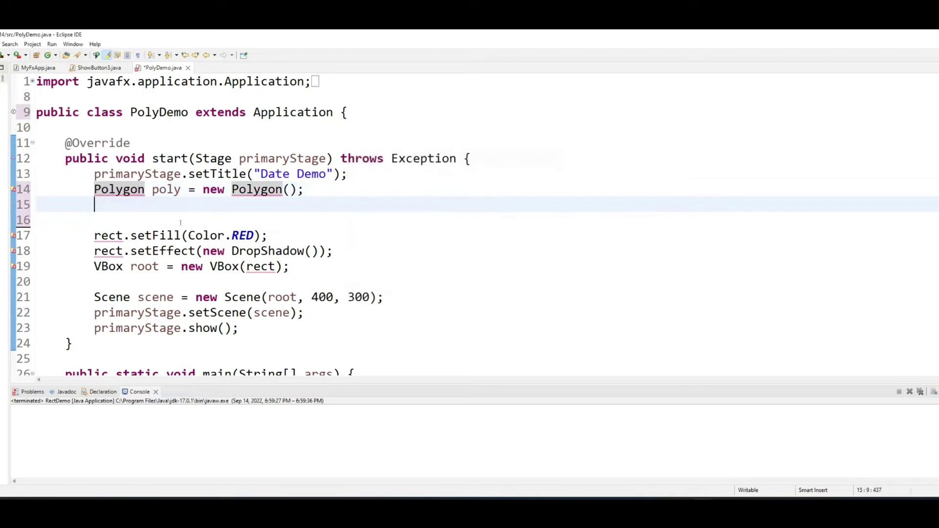
type("poly")
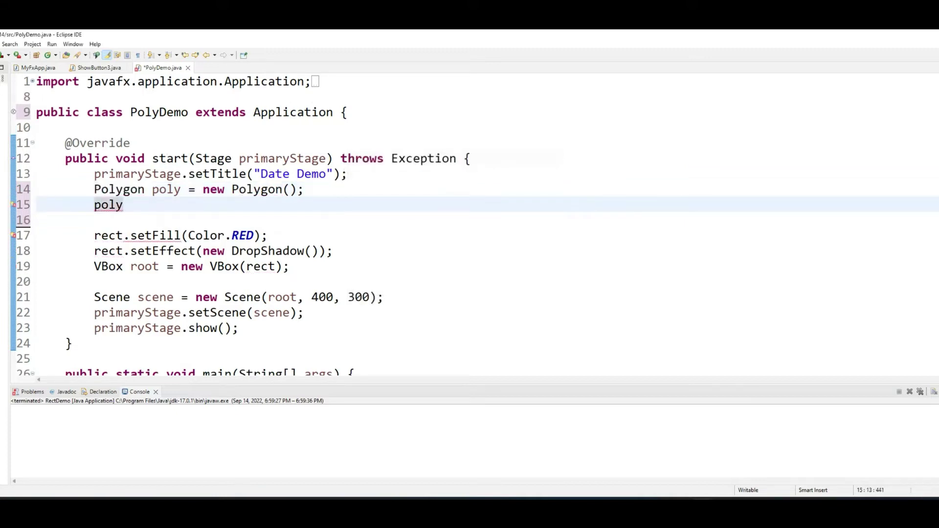
type(".get")
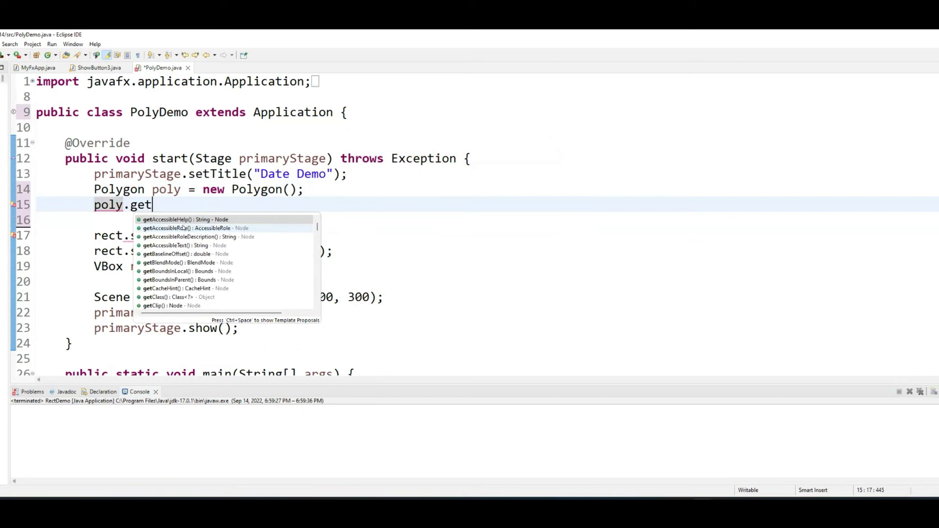
type("Points")
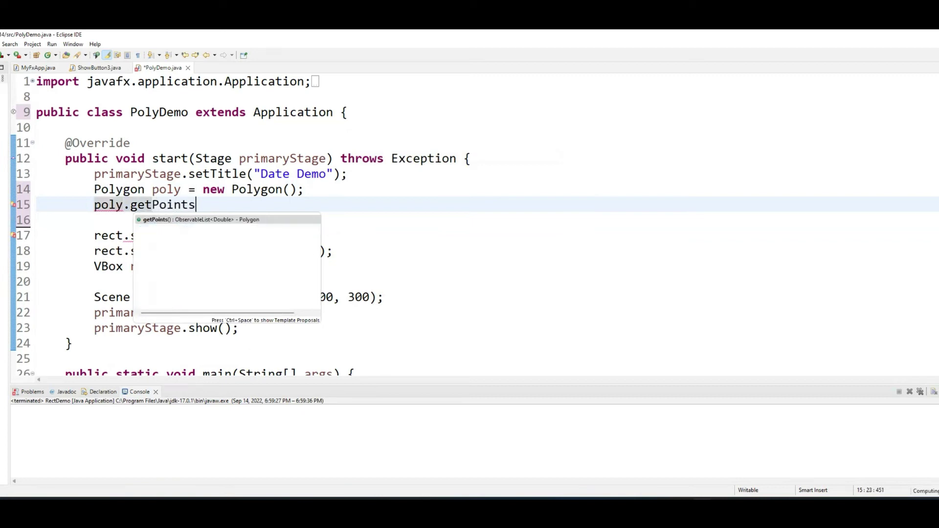
key("Return")
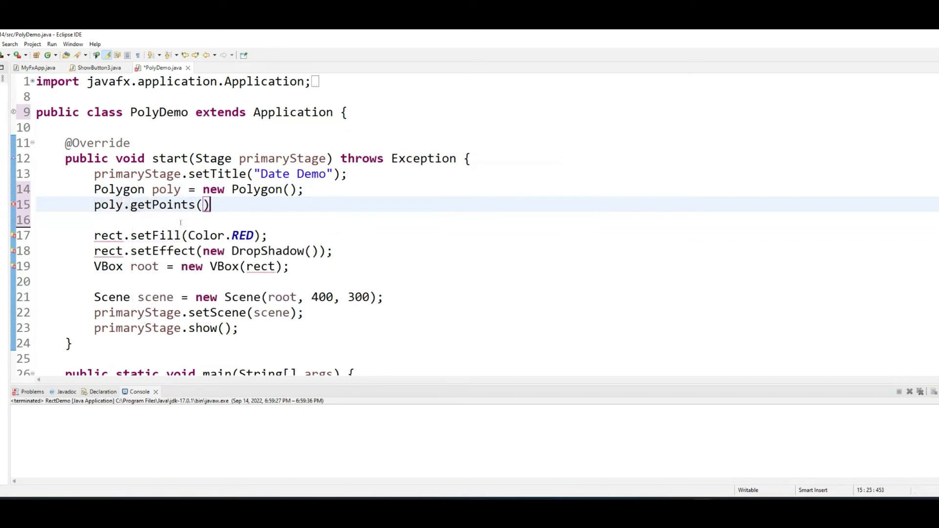
key("End")
type(".add")
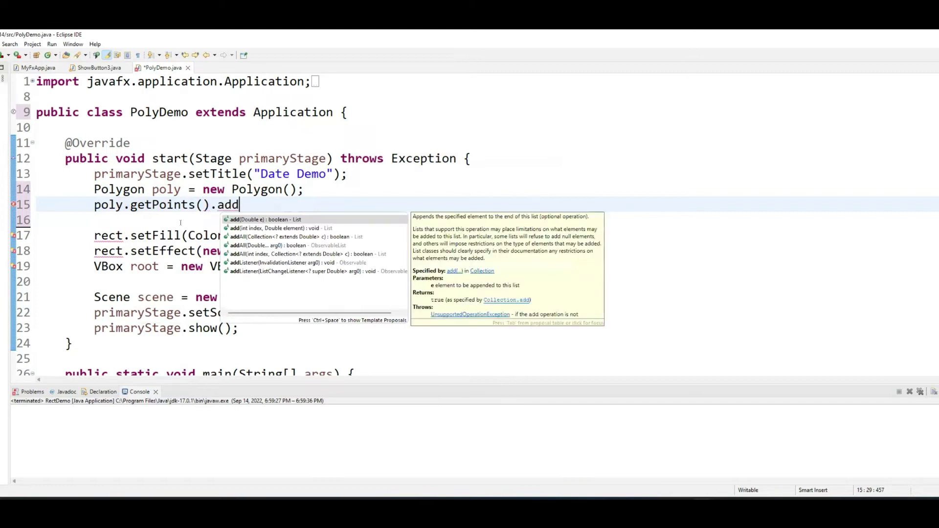
type("All")
key("Return")
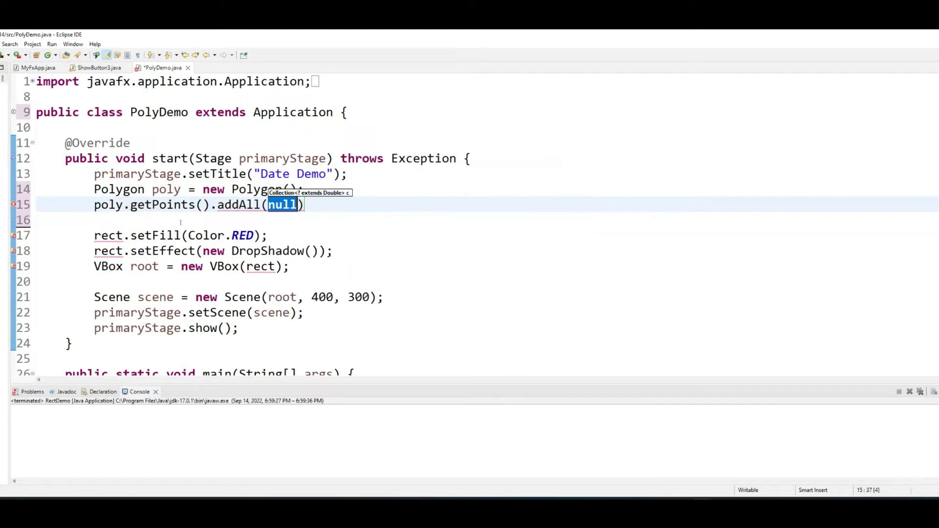
type("new ")
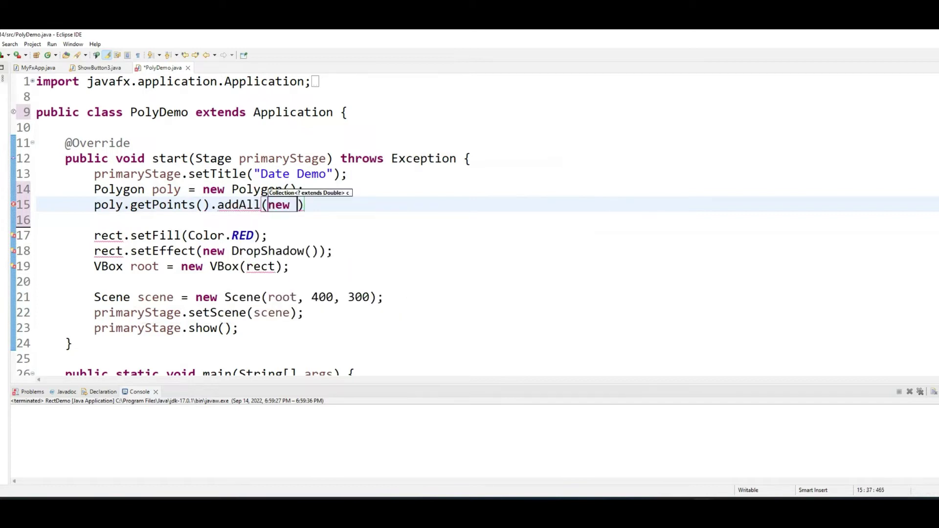
type("Double")
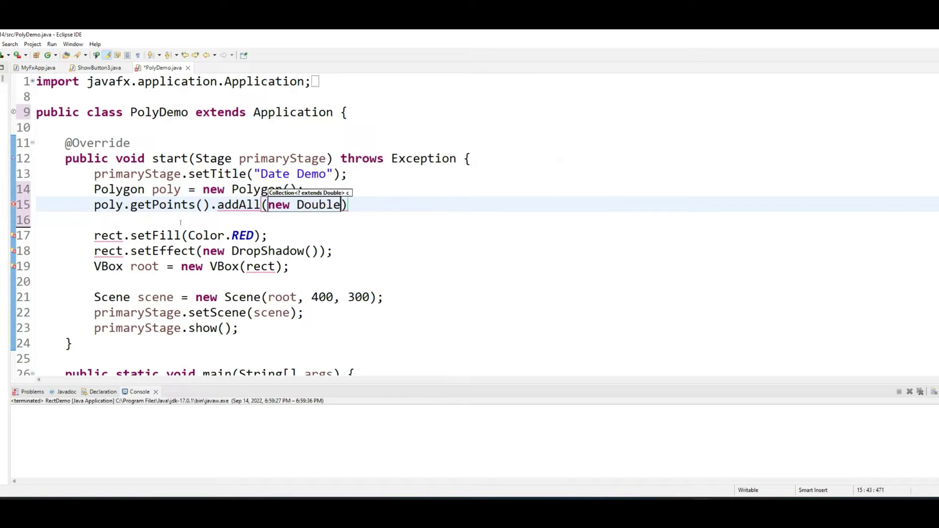
type("e")
Step: Fill the Double[] array with 0.0, 0.0, 100.0, 200.00, 200.0, 100.0
key("Insert")
type("p")
key("Insert")
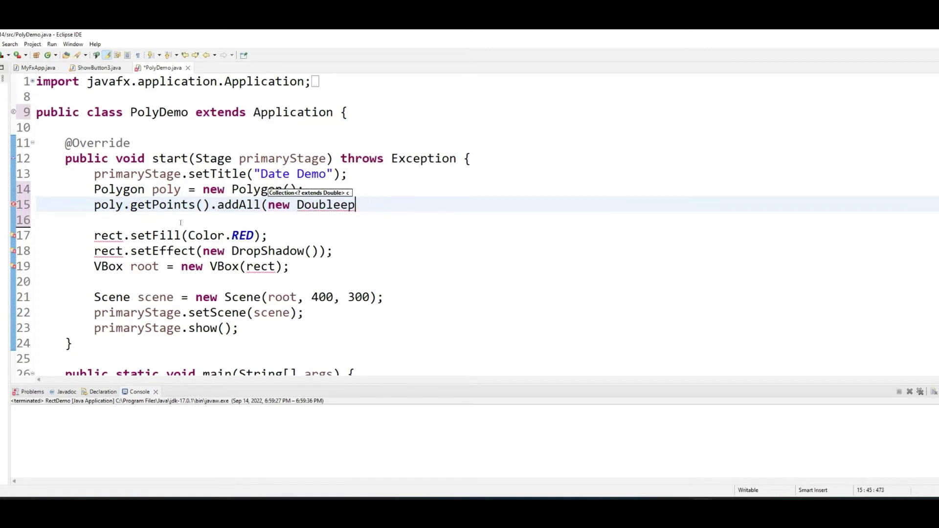
key("BackSpace")
key("BackSpace")
type("[")
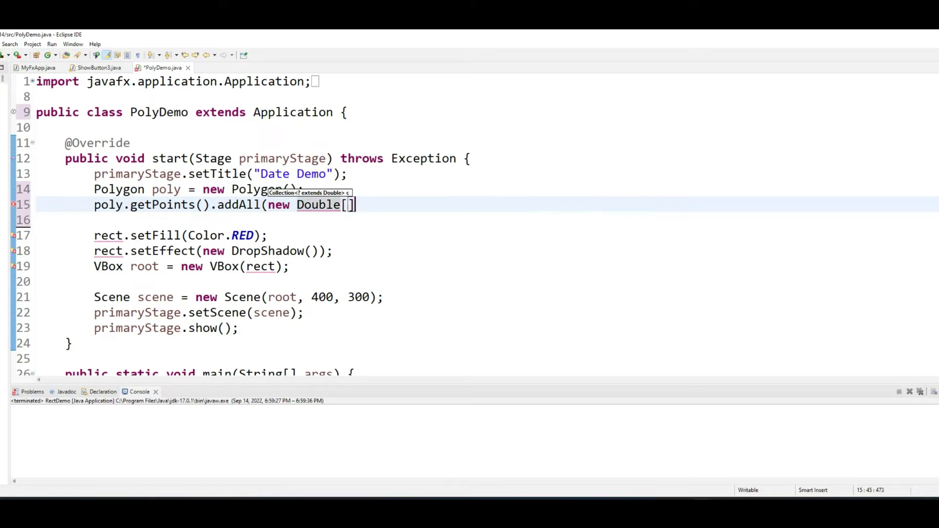
type("]);")
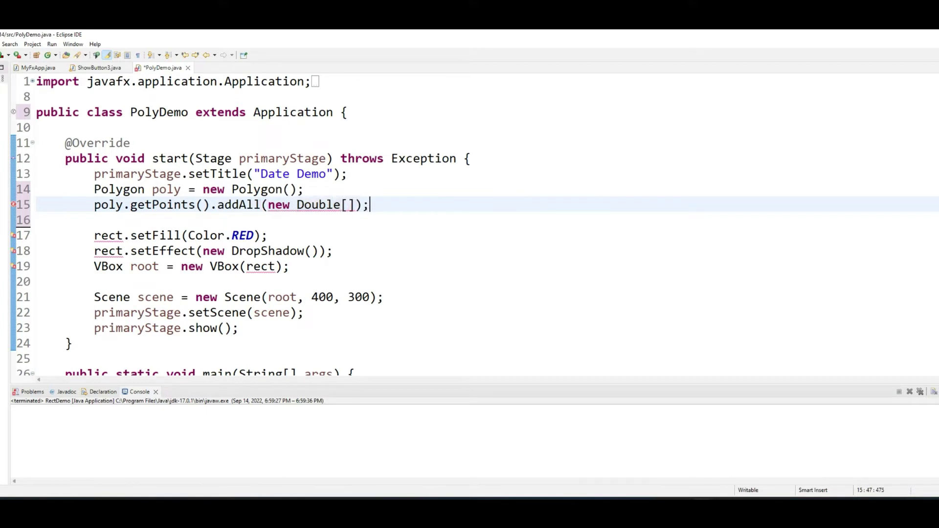
key("Left")
key("Left")
type("(")
type(")")
key("BackSpace")
key("BackSpace")
type("{}")
key("Left")
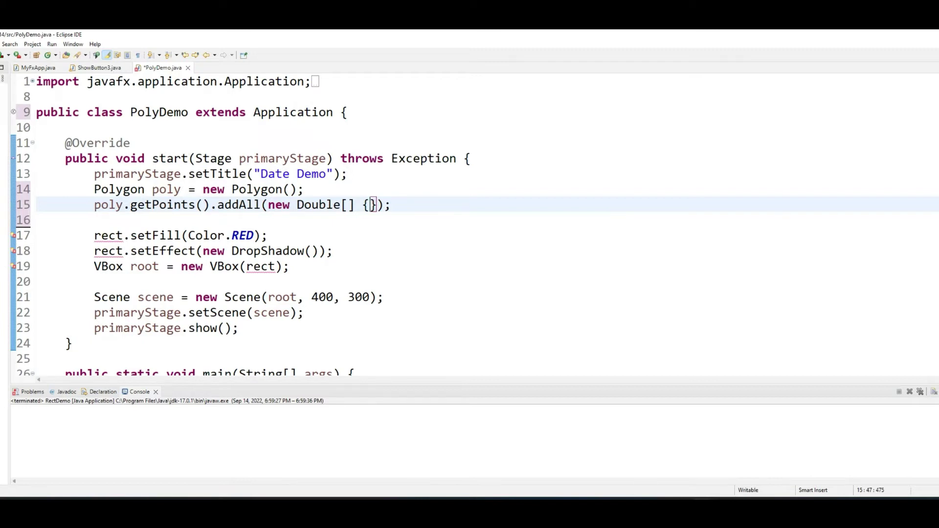
type("0.")
type("0")
type(", 0.0")
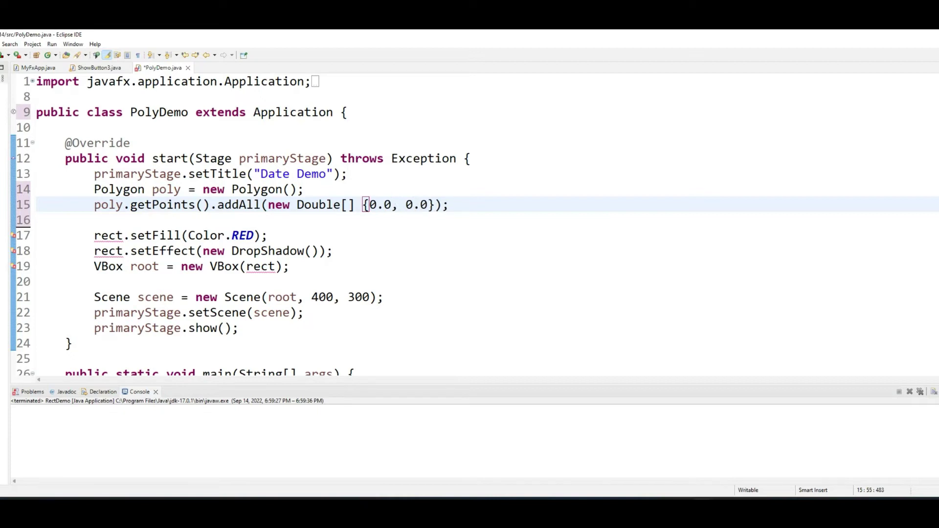
type(", 100")
type(".0, 200.0")
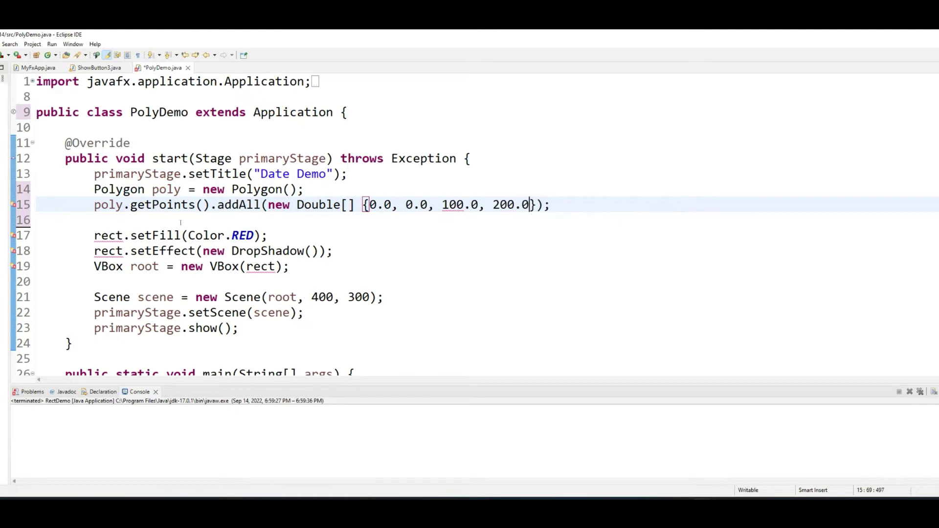
type("0, 2")
type("00.0")
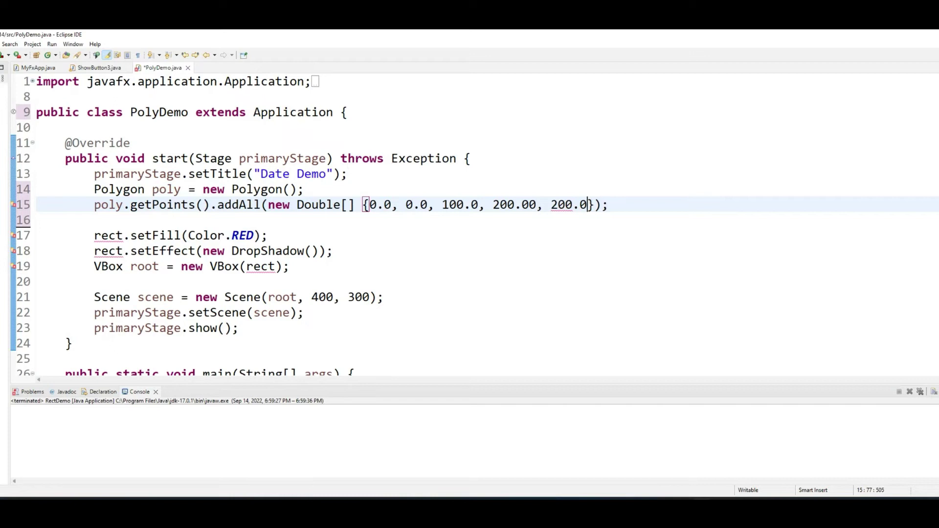
type(",100.0")
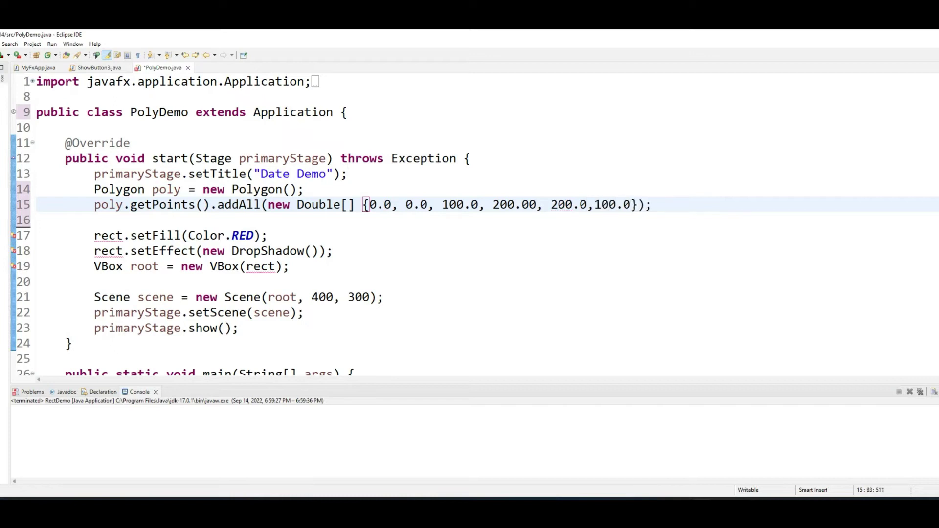
key("Right")
key("Right")
key("Right")
Step: Comment out rect fill and shadow lines 17–18, put poly in the VBox, and run
left_click(94, 236)
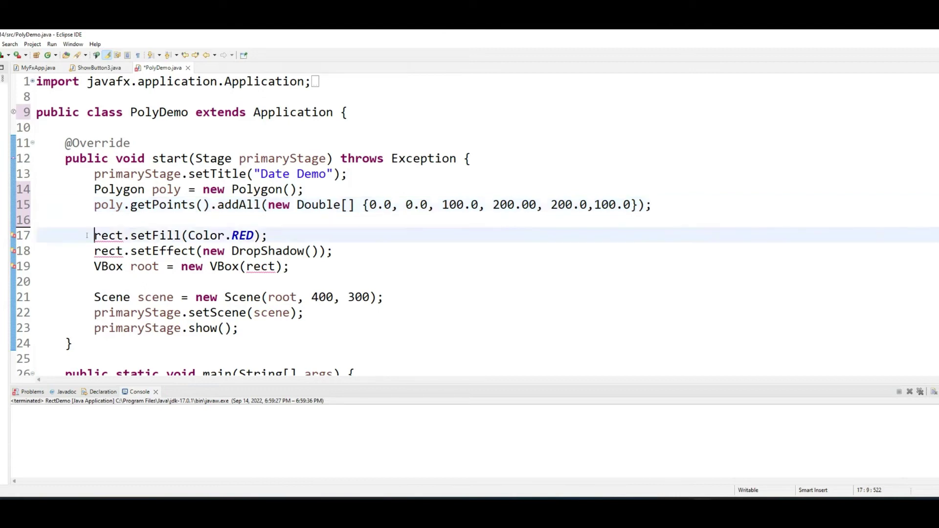
type("//")
type("//")
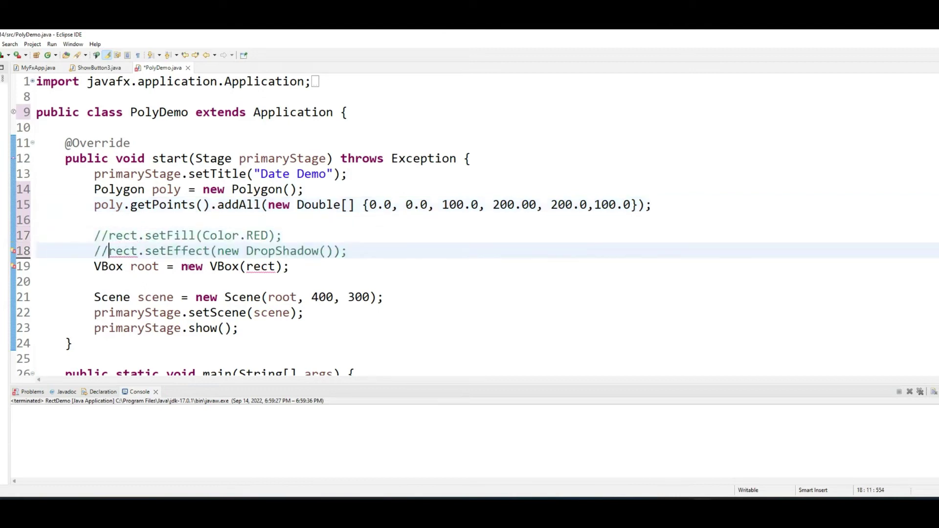
double_click(260, 267)
type("pol")
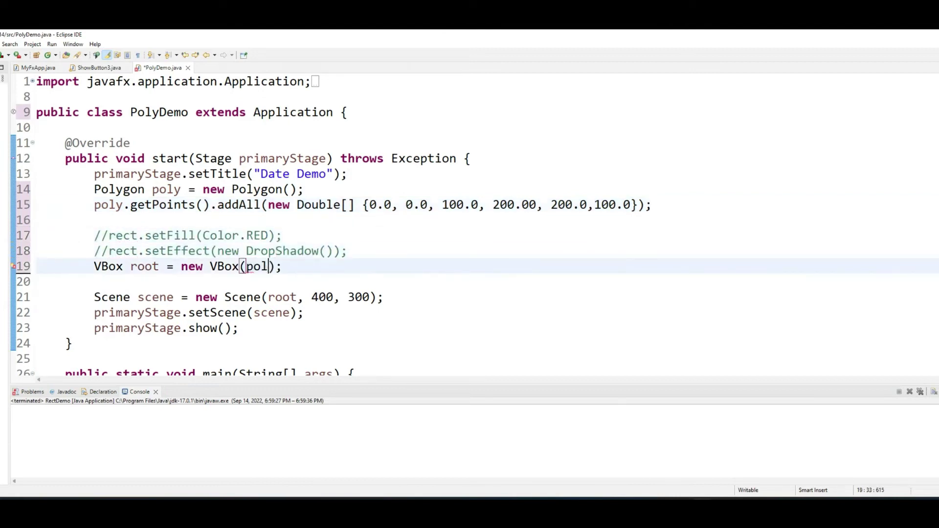
type("y")
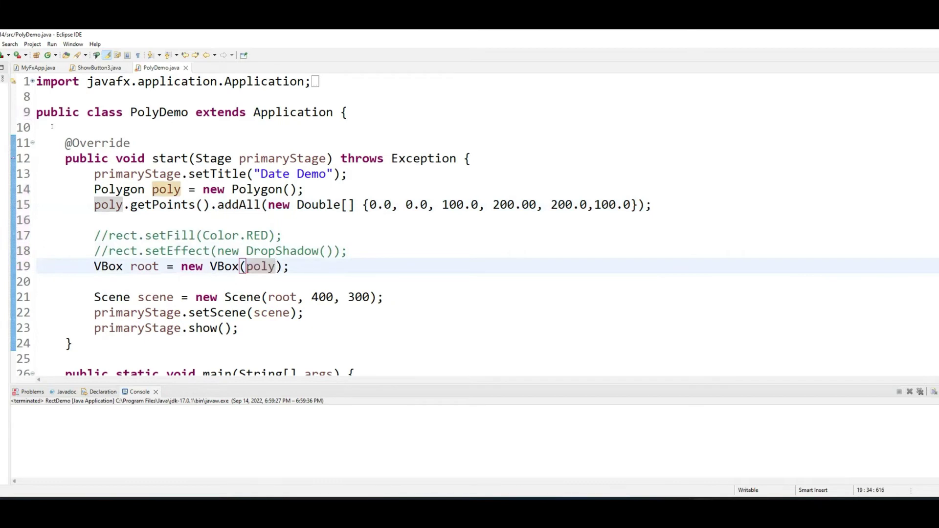
key("ctrl+F11")
Step: Copy the JavaFX module-path VM arguments from the LifeCycleDemo run configuration
left_click(52, 44)
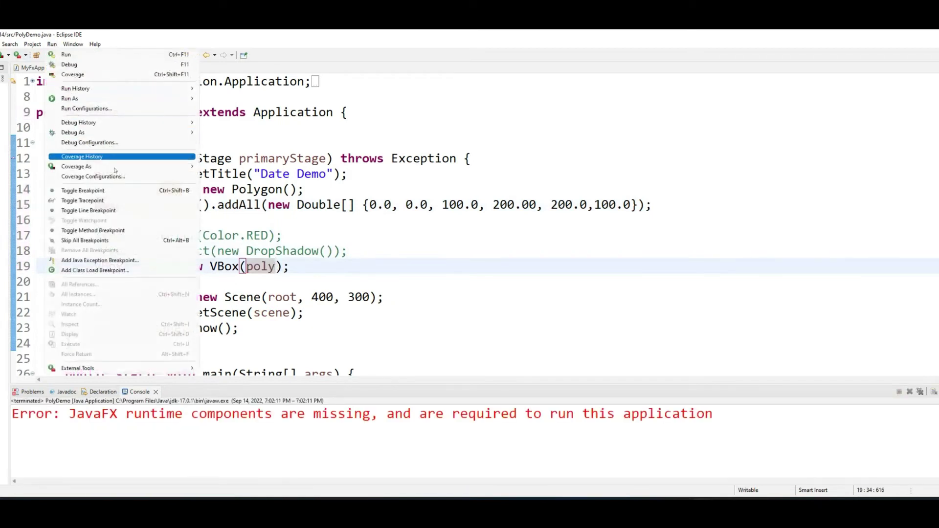
left_click(85, 108)
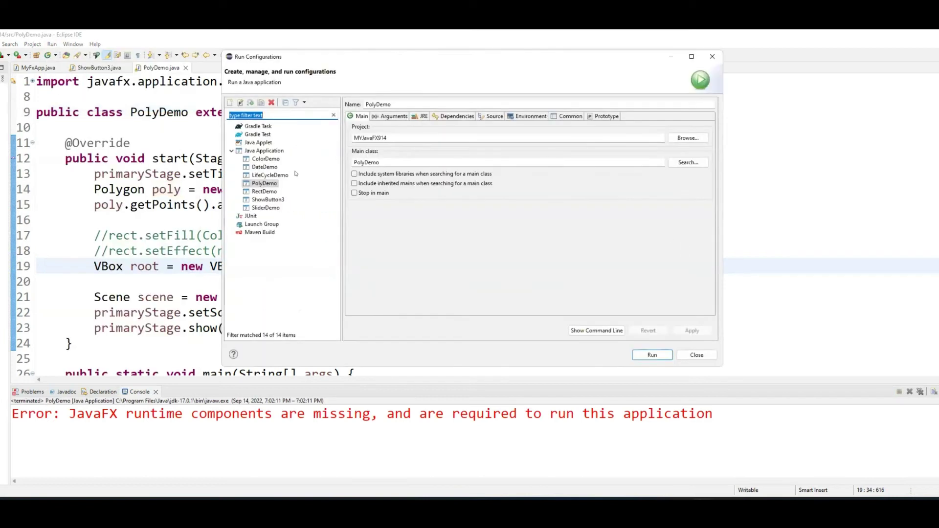
left_click(275, 174)
left_click(394, 116)
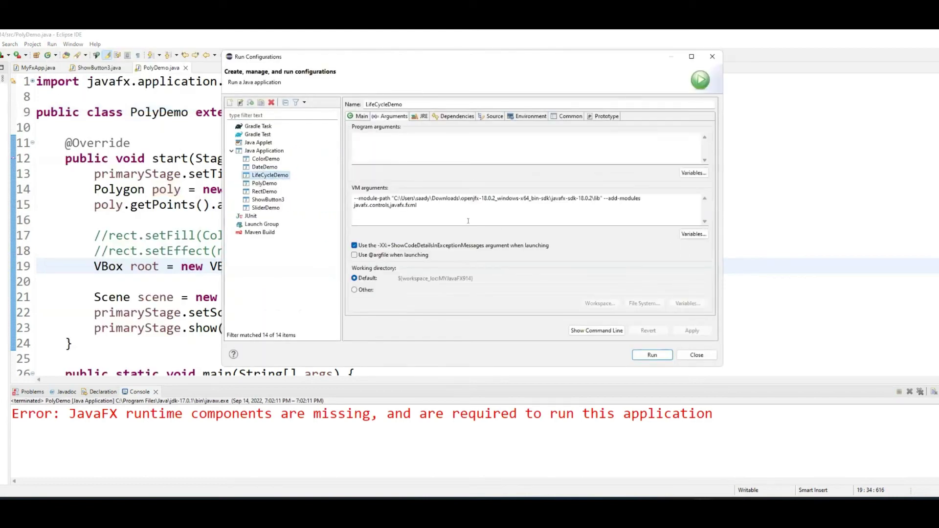
left_click_drag(467, 221, 345, 200)
key("ctrl+c")
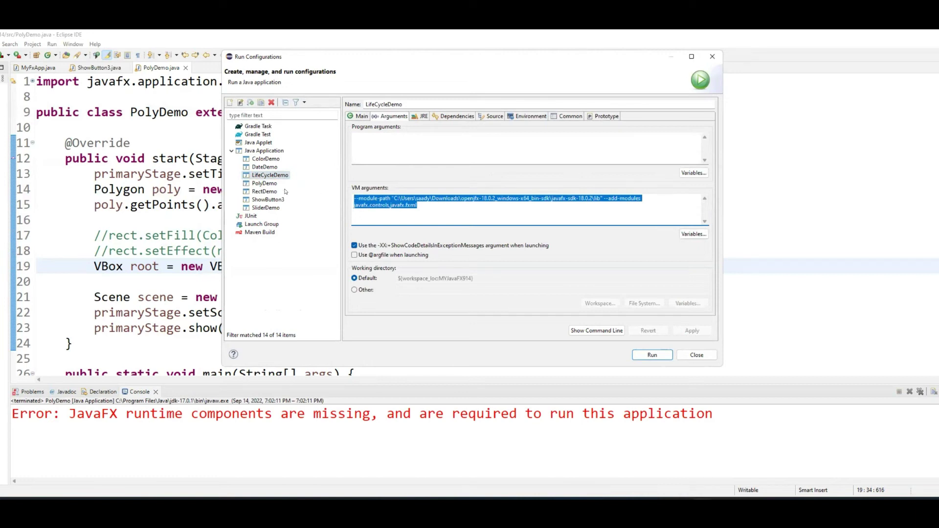
Step: Paste those VM arguments into PolyDemo's run configuration and run it
left_click(264, 183)
left_click(389, 208)
key("ctrl+v")
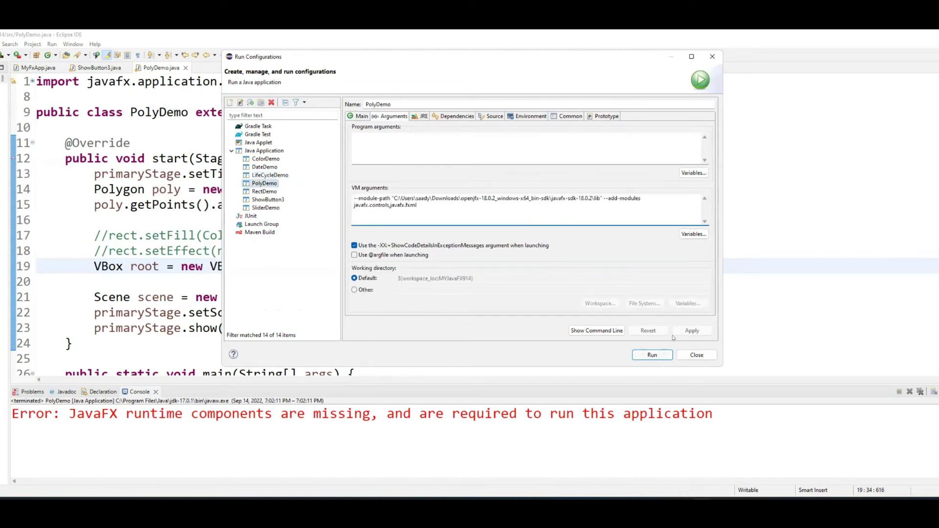
left_click(652, 354)
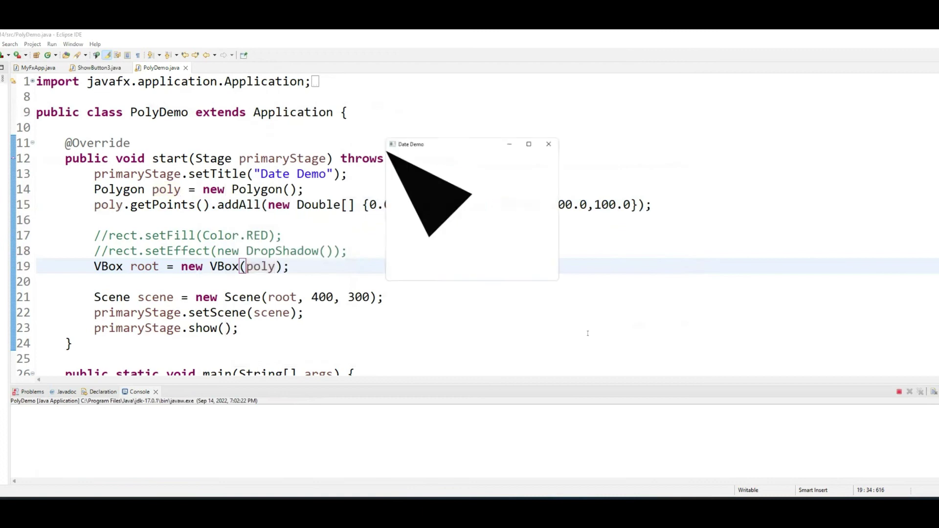
Step: Drag the black-triangle Date Demo window to the right, then close it
left_click_drag(467, 142, 803, 178)
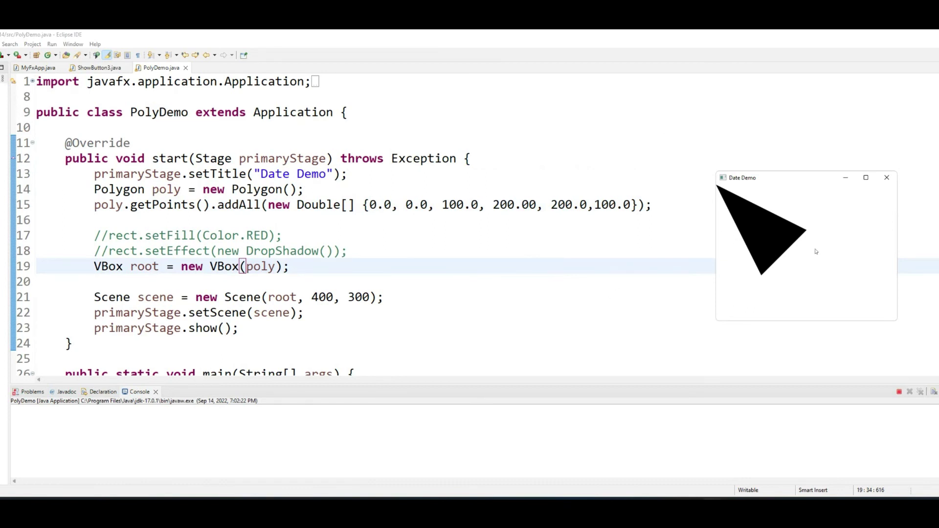
left_click(886, 177)
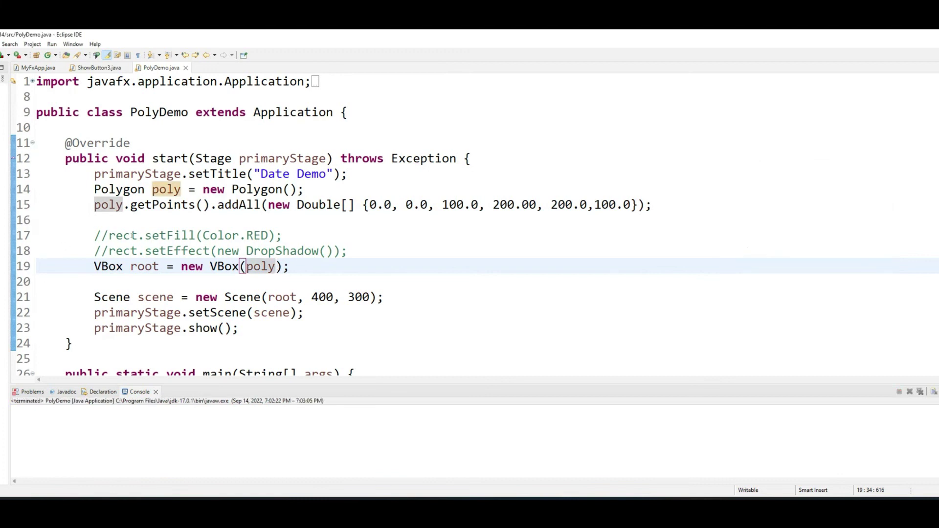
Step: Change //rect to poly on fill and shadow lines 17–18, then save and run
double_click(119, 235)
left_click(95, 235, "shift")
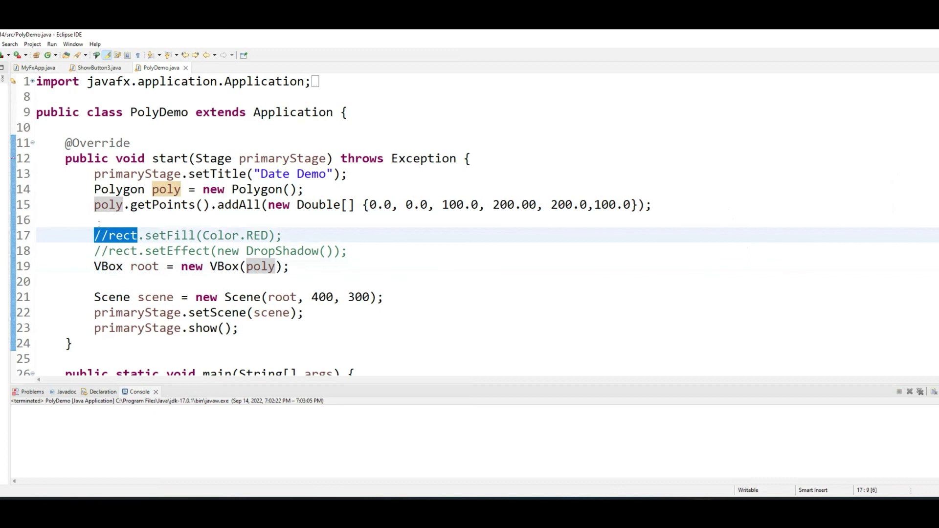
type("poly")
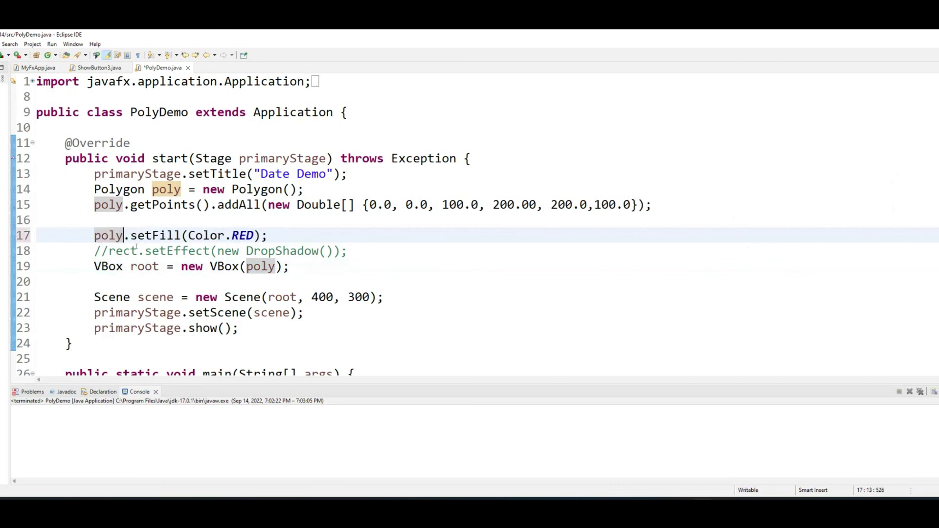
left_click_drag(137, 251, 79, 246)
type("poly")
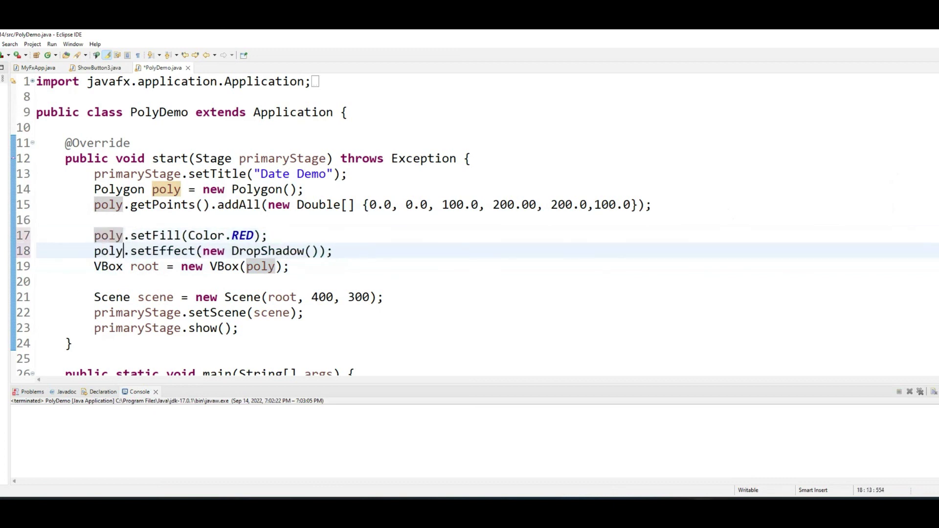
left_click(233, 235)
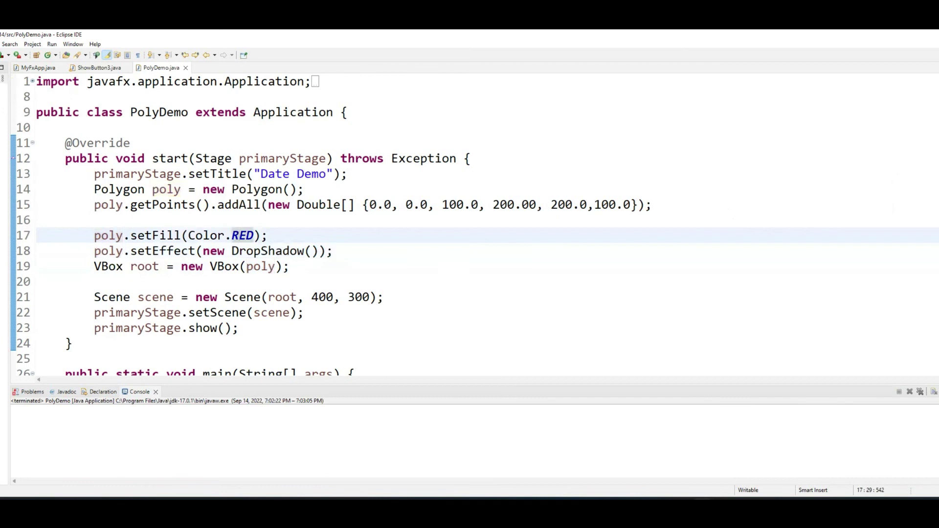
key("ctrl+F11")
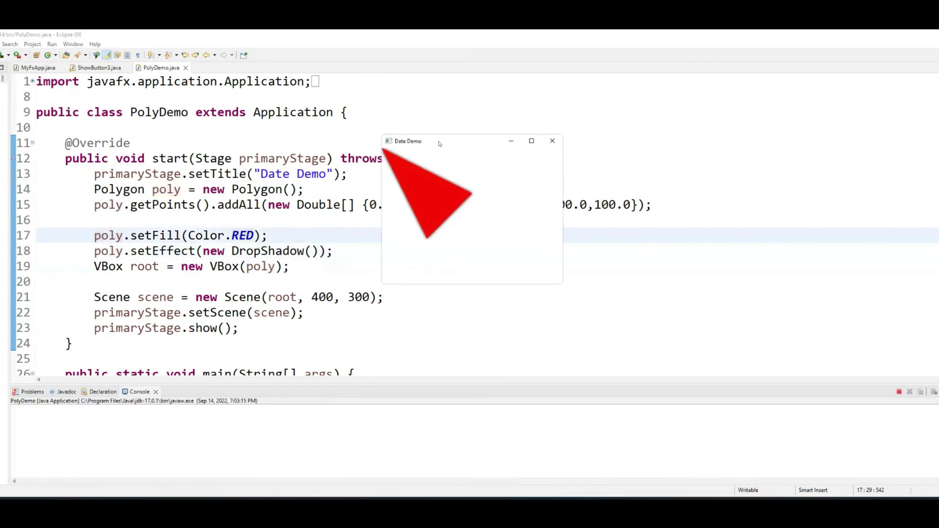
Step: Drag the red-triangle Date Demo window to the right side of the screen
left_click_drag(438, 143, 762, 207)
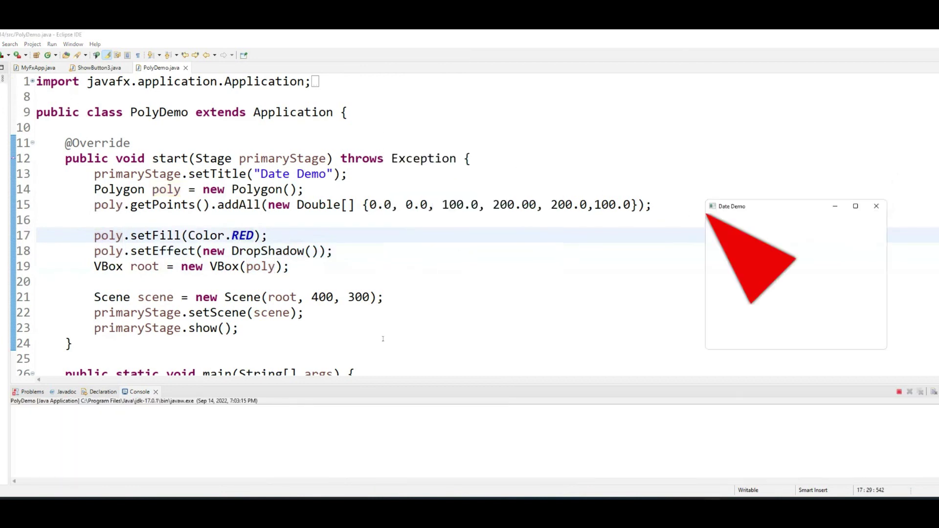